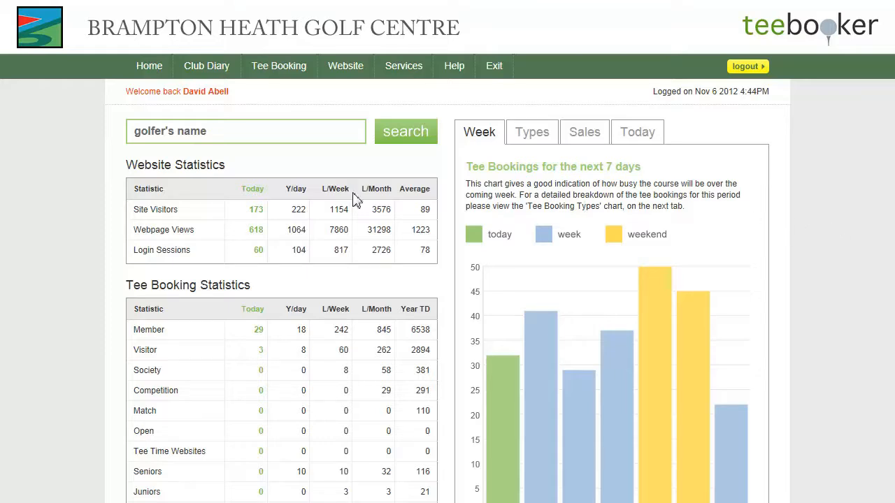
- Go to Tee Booking > Maintenance > Course to show the general tee time settings
mouse_move(291, 70)
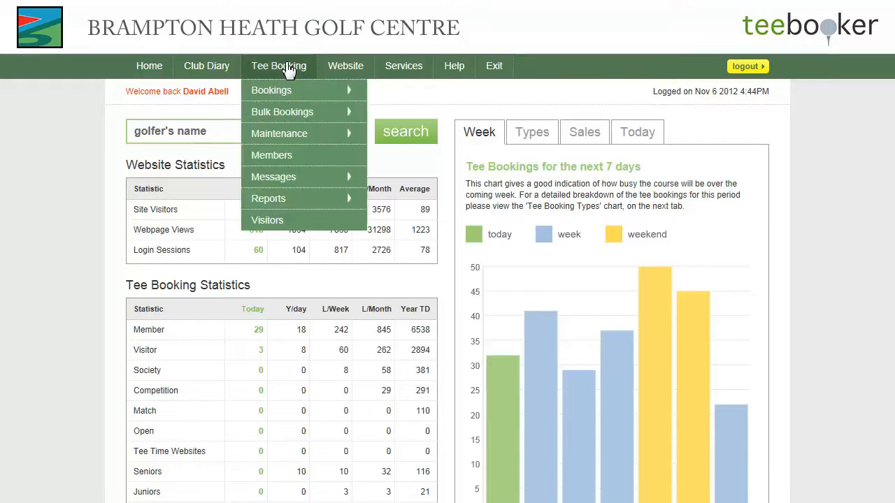
mouse_move(289, 135)
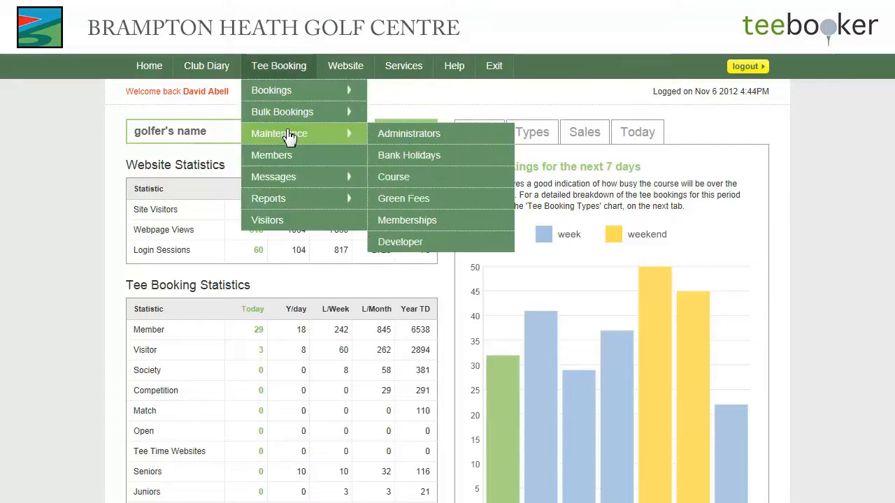
click(403, 176)
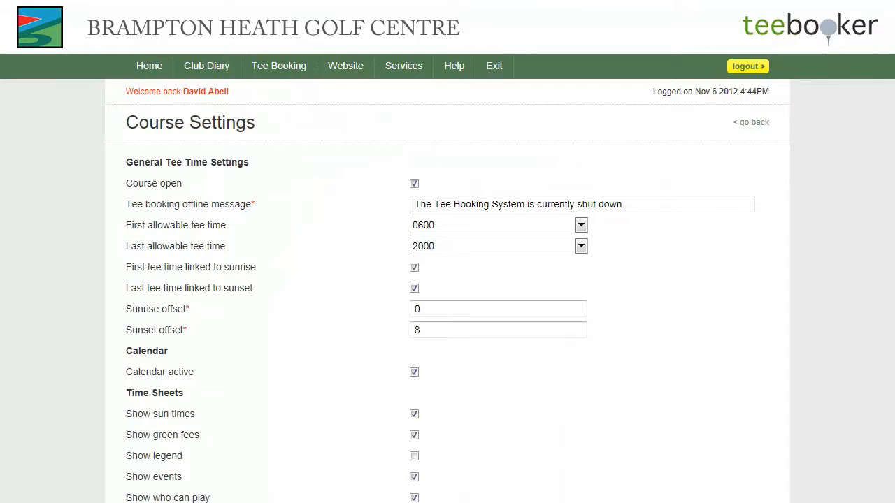
scroll(892, 389, down, 9)
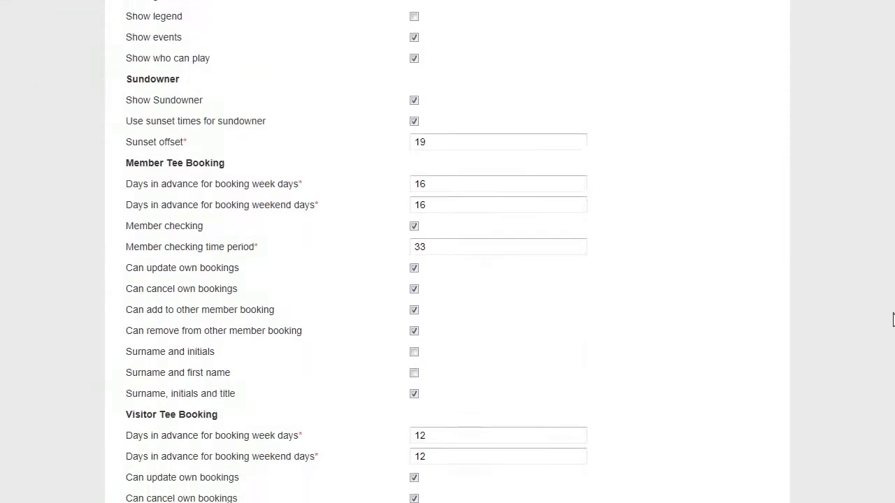
scroll(892, 389, down, 5)
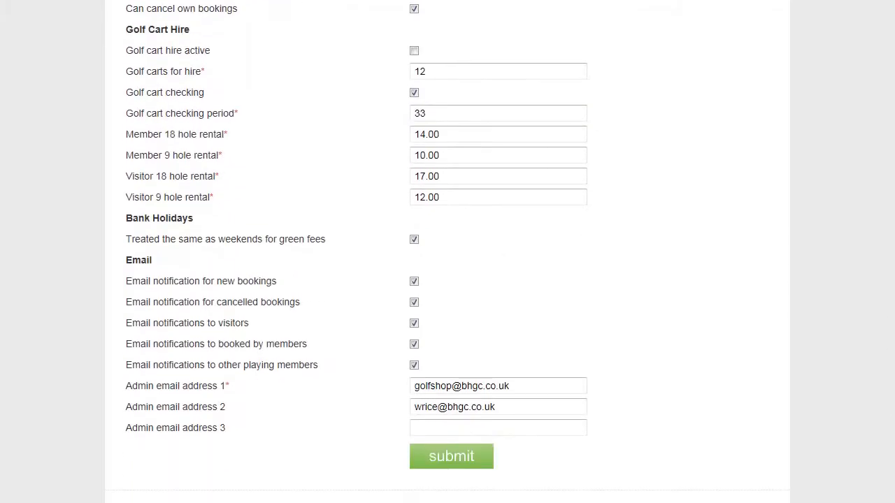
scroll(448, 252, up, 10)
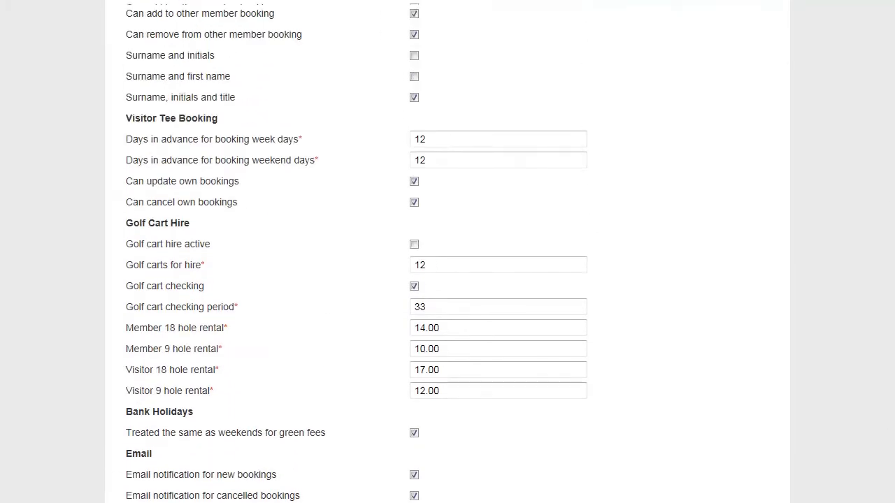
scroll(892, 124, up, 4)
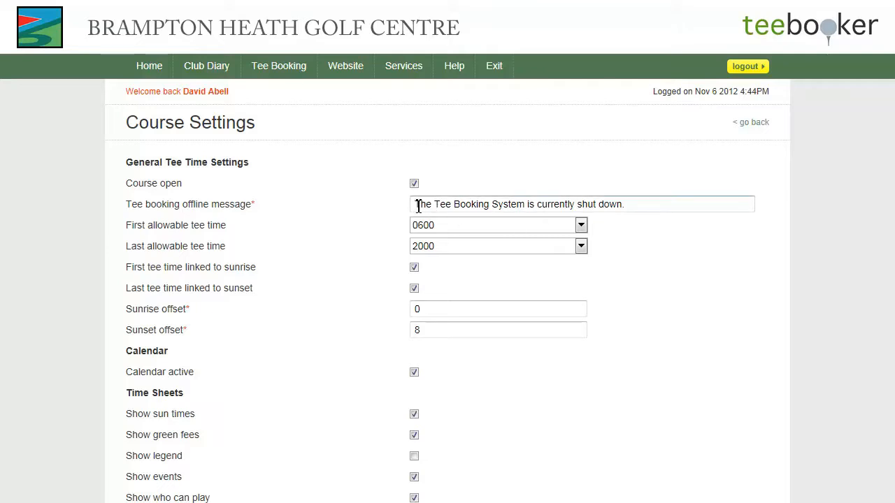
drag(418, 205, 626, 205)
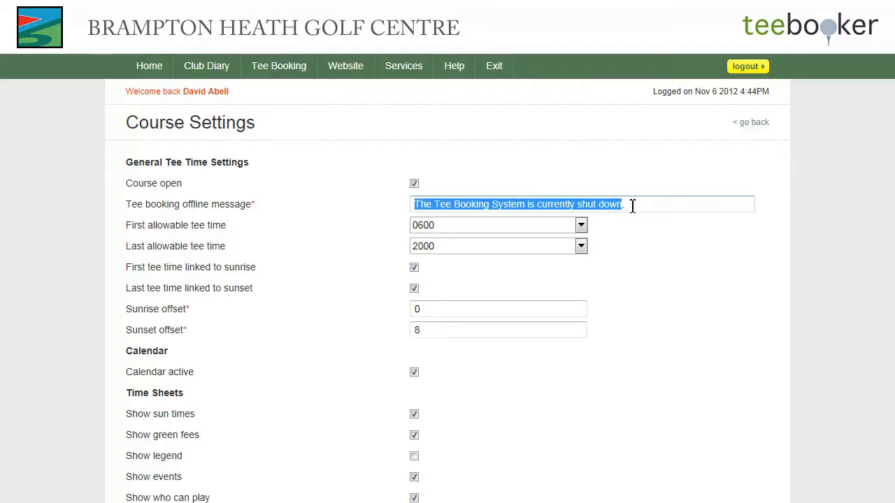
click(627, 205)
drag(629, 205, 414, 207)
click(631, 242)
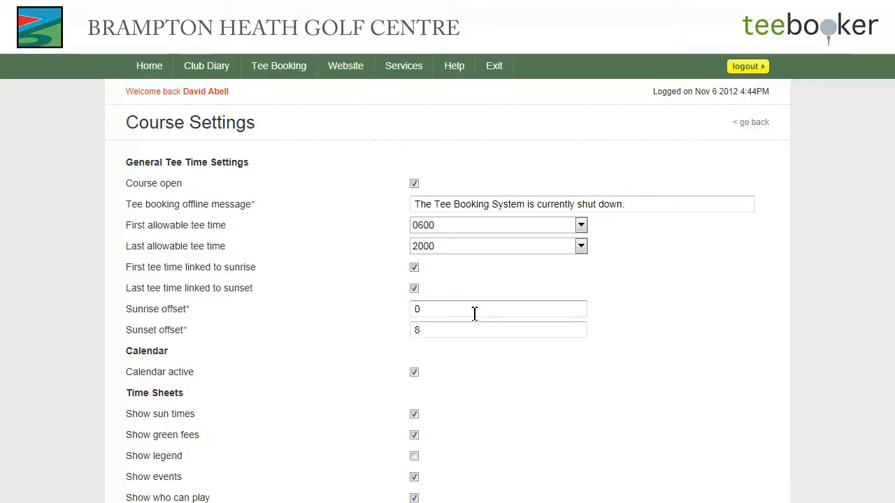
click(429, 313)
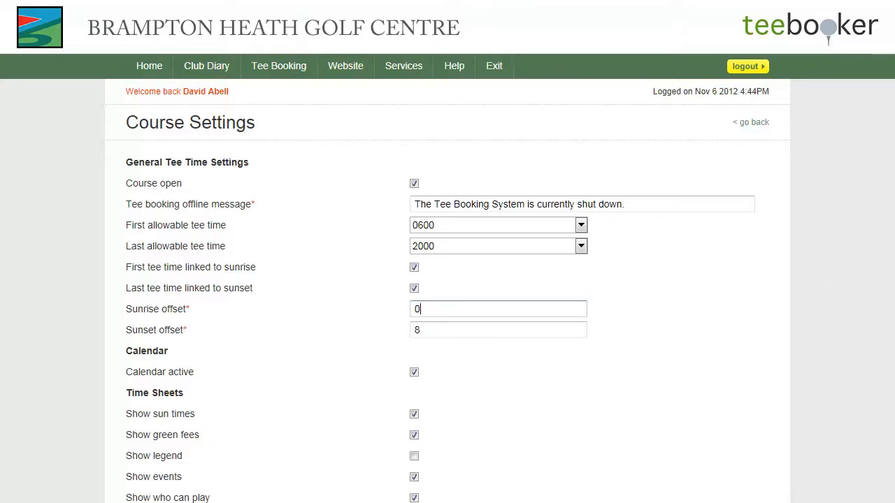
scroll(447, 251, down, 1)
scroll(447, 251, down, 1)
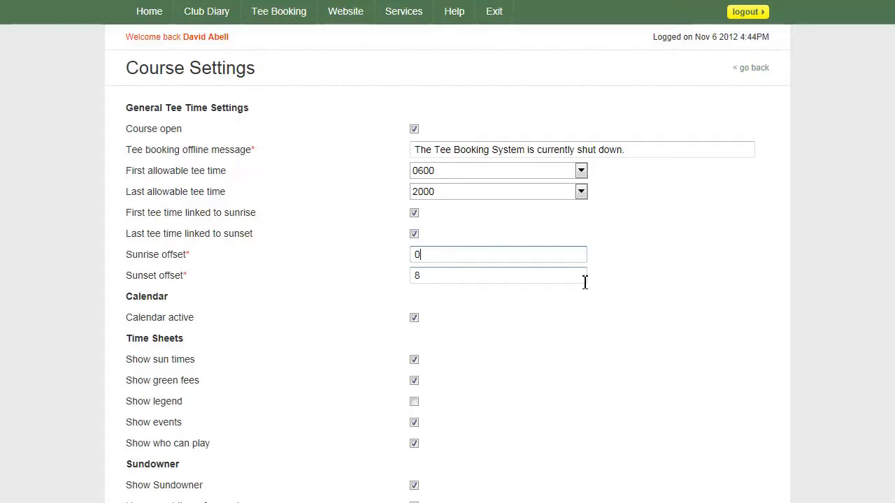
scroll(830, 282, down, 1)
scroll(830, 282, down, 2)
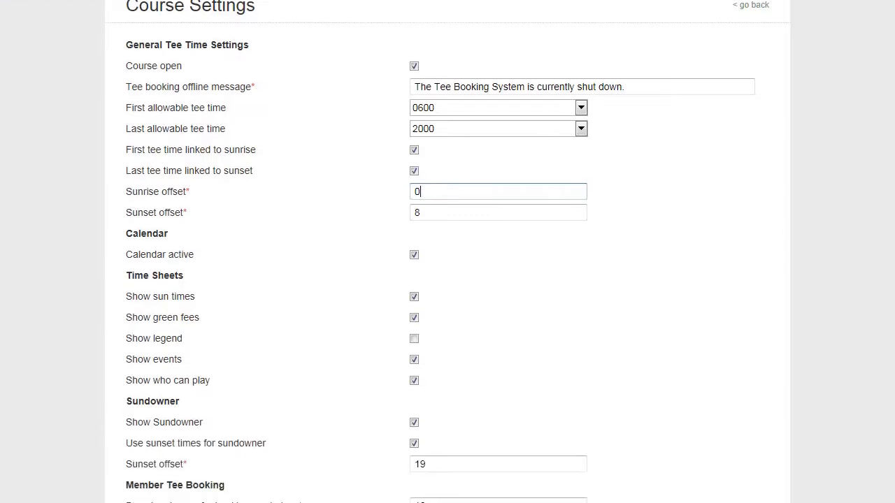
scroll(447, 252, down, 1)
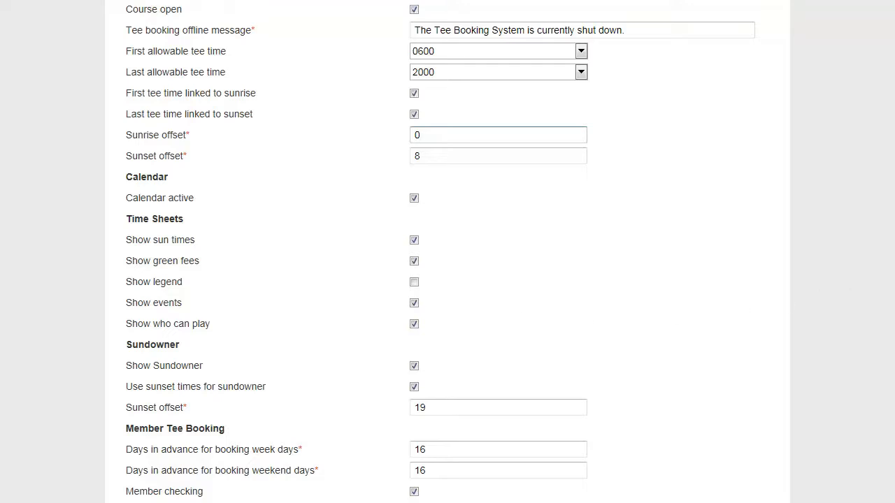
- In the Sundowner section, set the Sunset offset to 19
scroll(440, 252, down, 3)
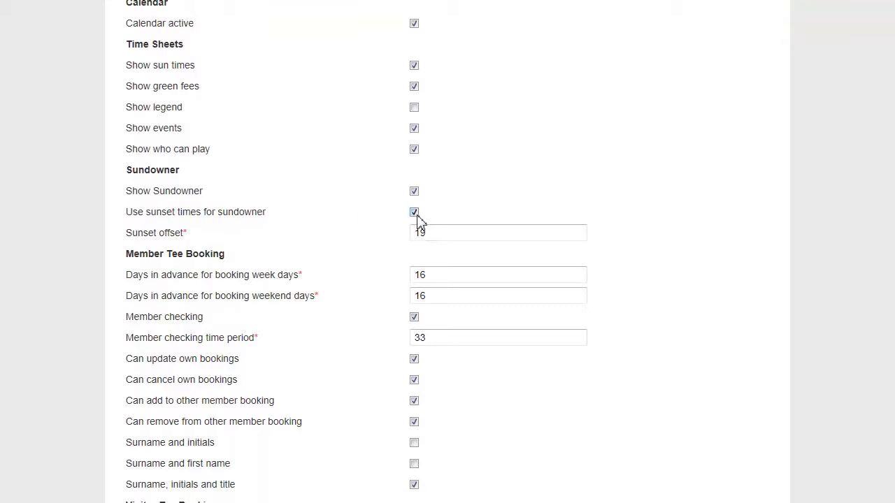
scroll(434, 210, down, 1)
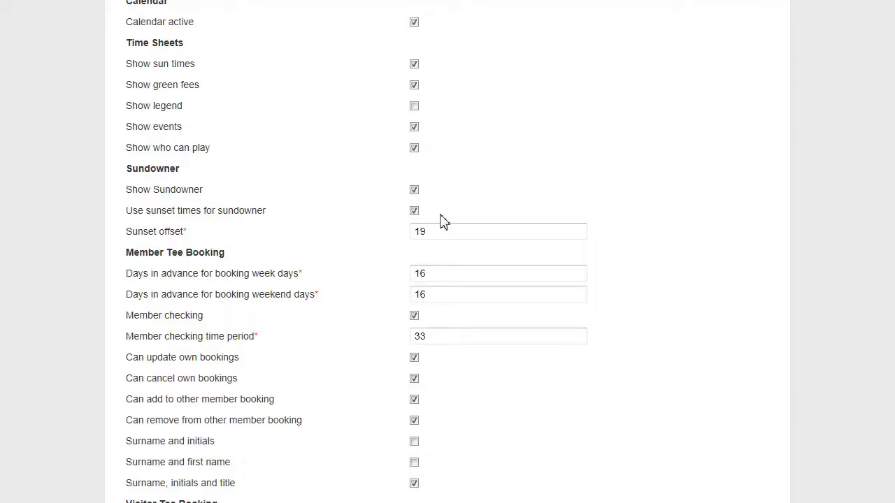
scroll(448, 251, down, 1)
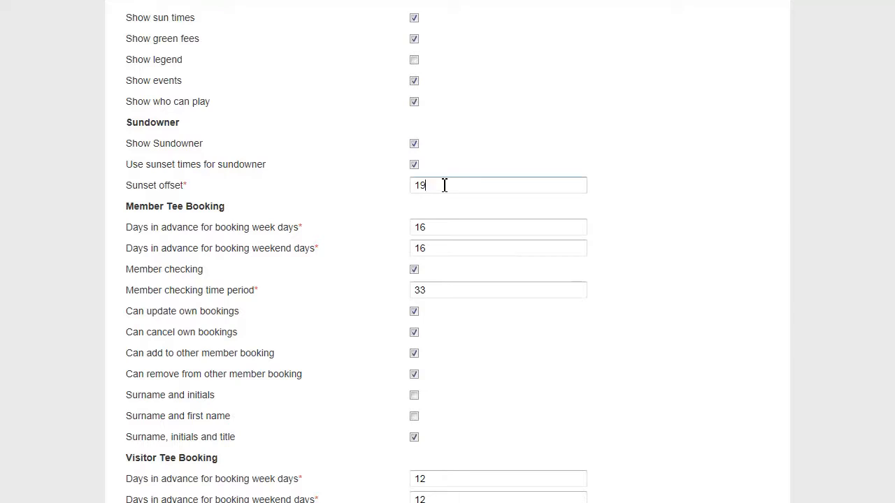
drag(432, 186, 416, 187)
click(460, 170)
scroll(356, 255, down, 2)
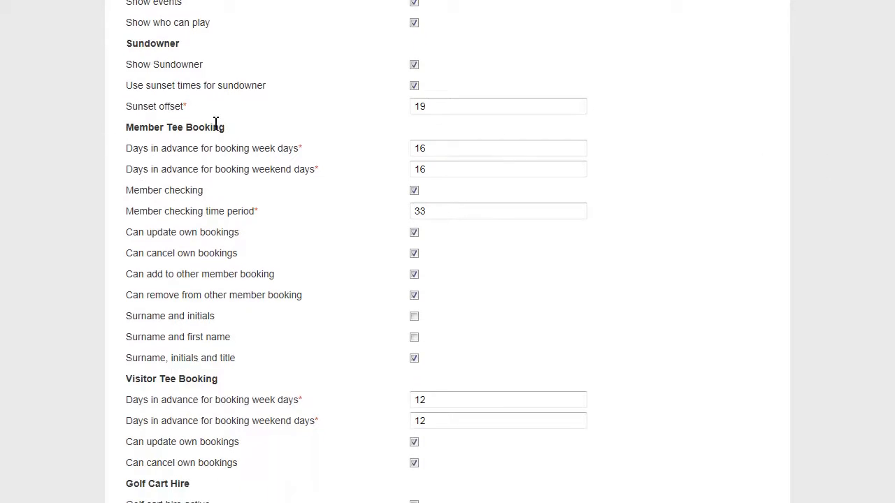
click(441, 154)
click(444, 169)
click(436, 211)
drag(437, 213, 413, 212)
click(433, 212)
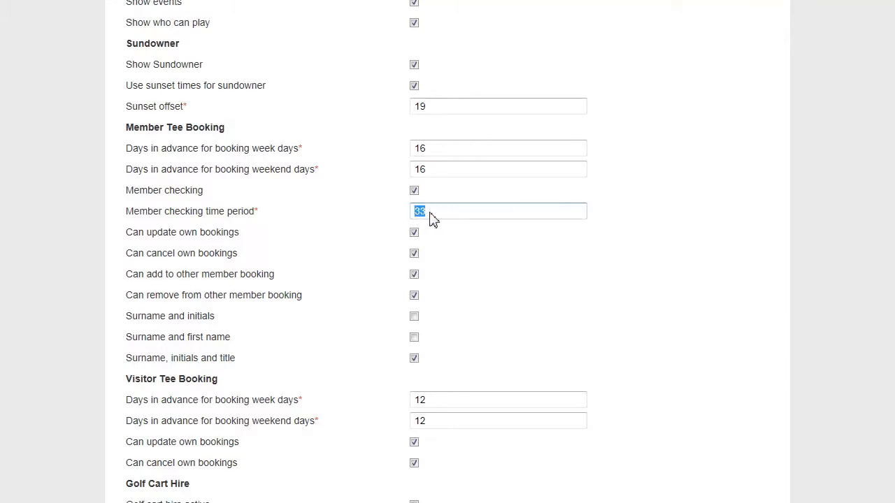
click(436, 213)
click(414, 359)
- Scroll past Visitor Tee Booking to the Golf Cart Hire, Bank Holidays and Email sections
scroll(727, 309, down, 3)
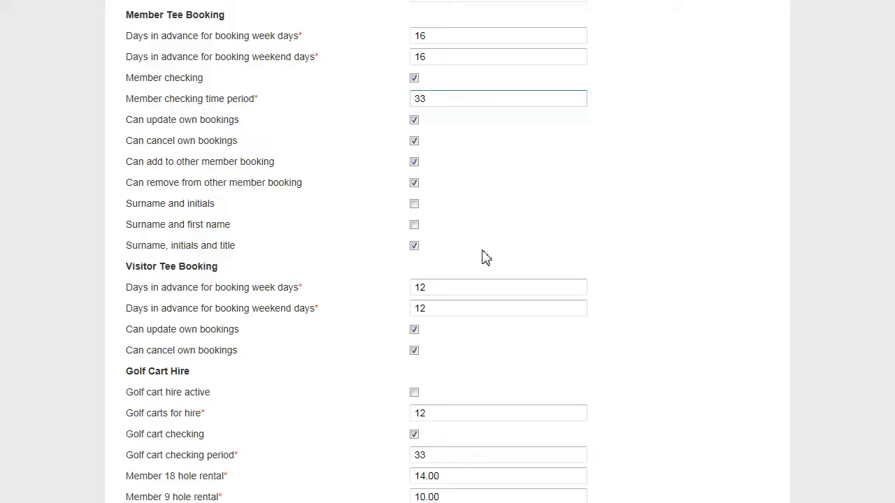
scroll(727, 309, down, 3)
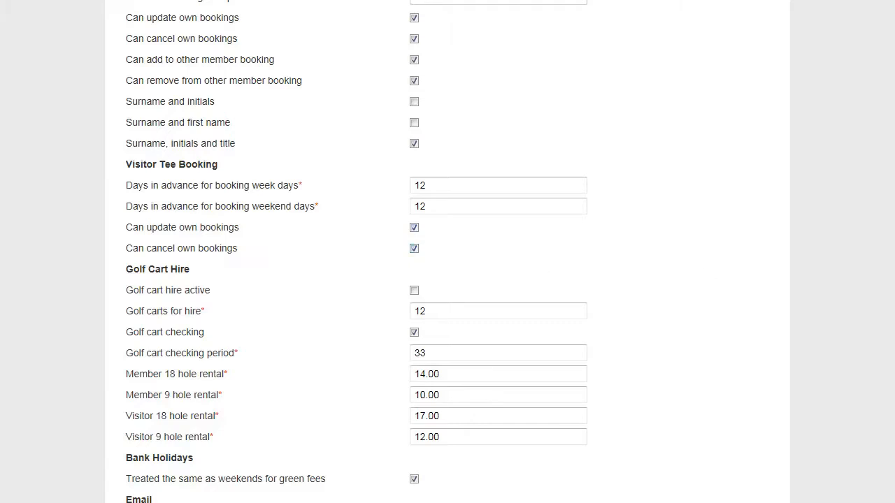
scroll(551, 163, down, 3)
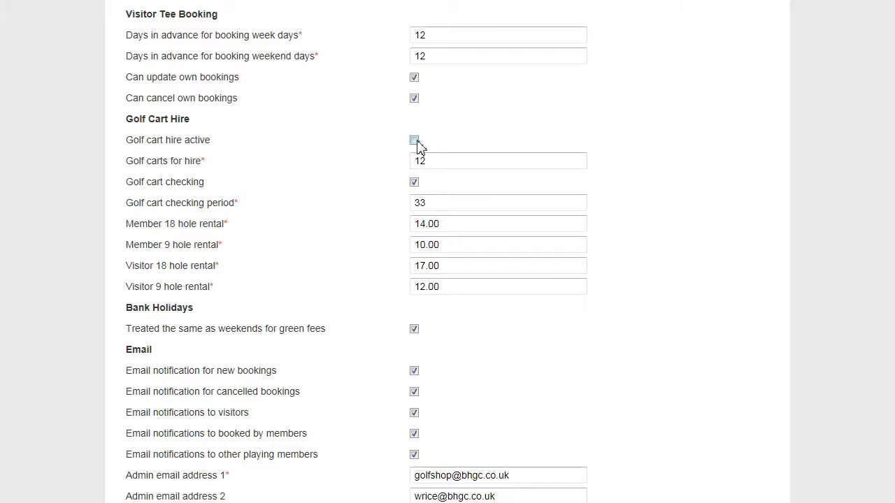
click(461, 165)
click(437, 203)
drag(417, 203, 436, 203)
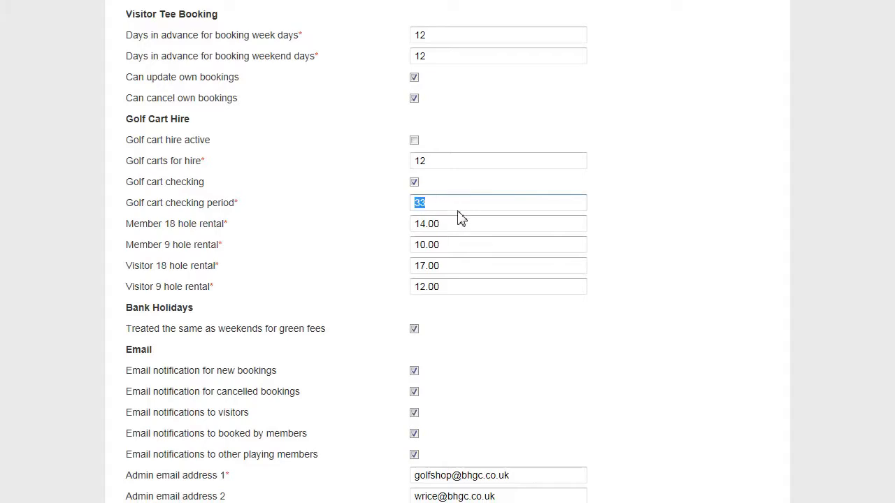
click(462, 224)
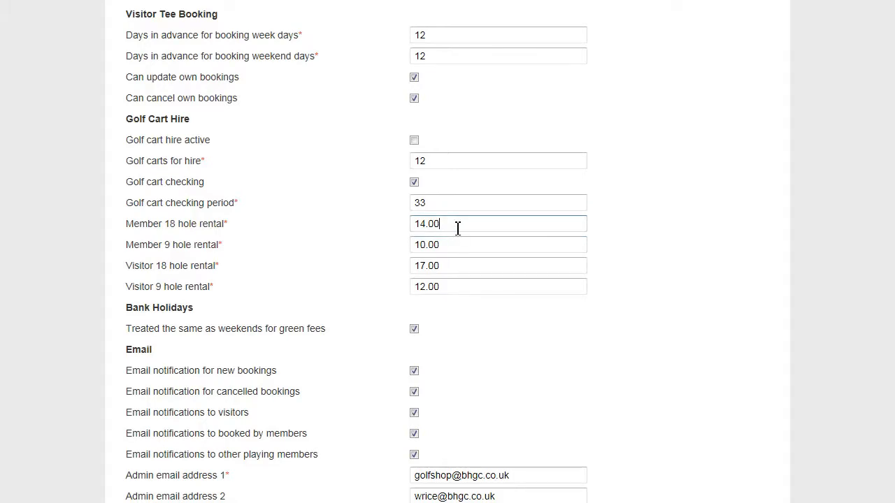
click(471, 267)
click(463, 286)
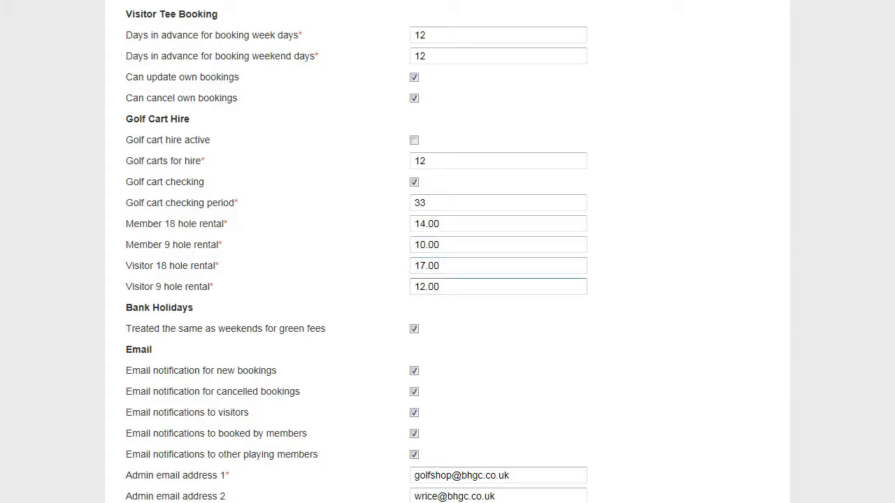
- Review the admin email fields in the Email section, focusing the empty Admin email address 3
scroll(478, 273, down, 3)
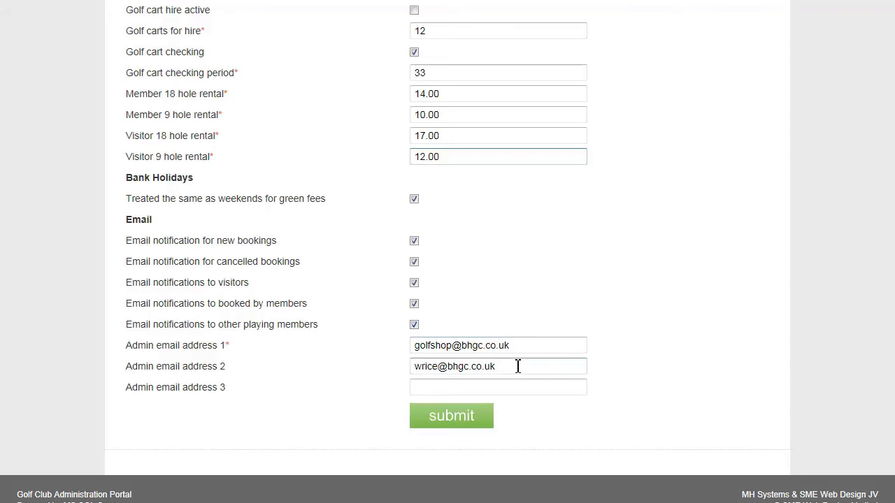
click(520, 389)
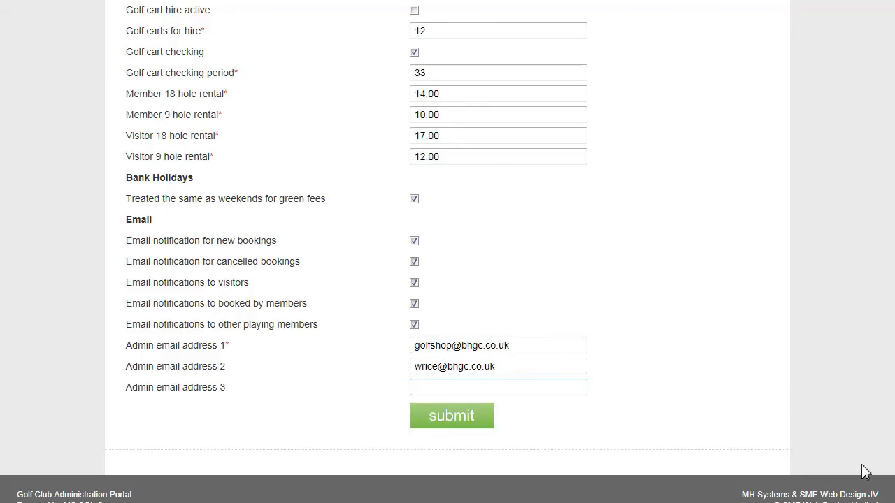
- Scroll through the Course Settings form and back up to the General Tee Time Settings
scroll(447, 252, up, 12)
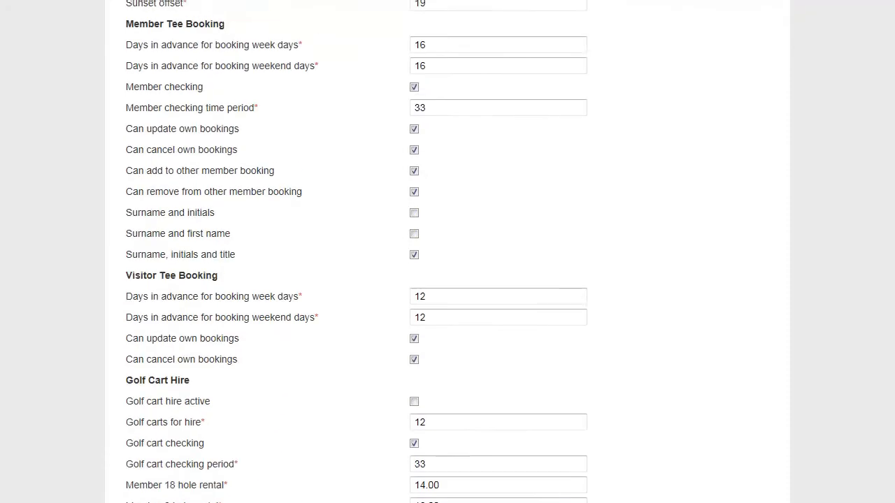
scroll(448, 252, up, 3)
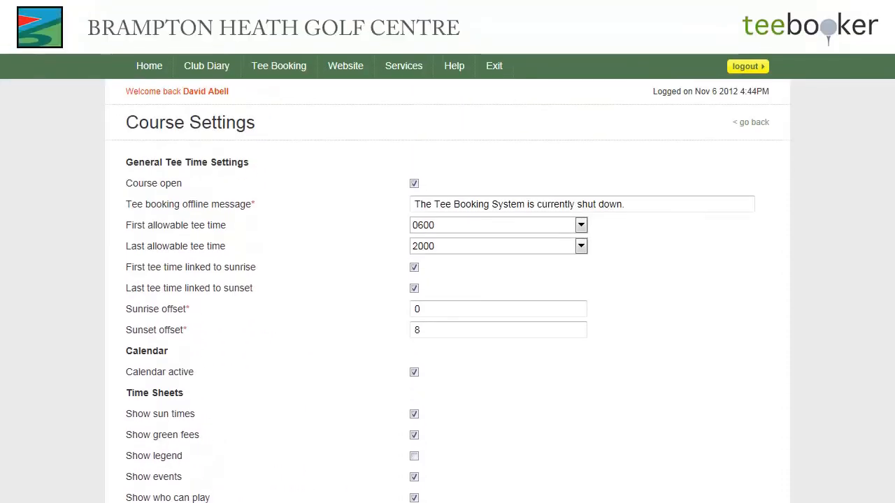
scroll(447, 252, down, 4)
scroll(447, 251, down, 8)
scroll(447, 251, down, 8)
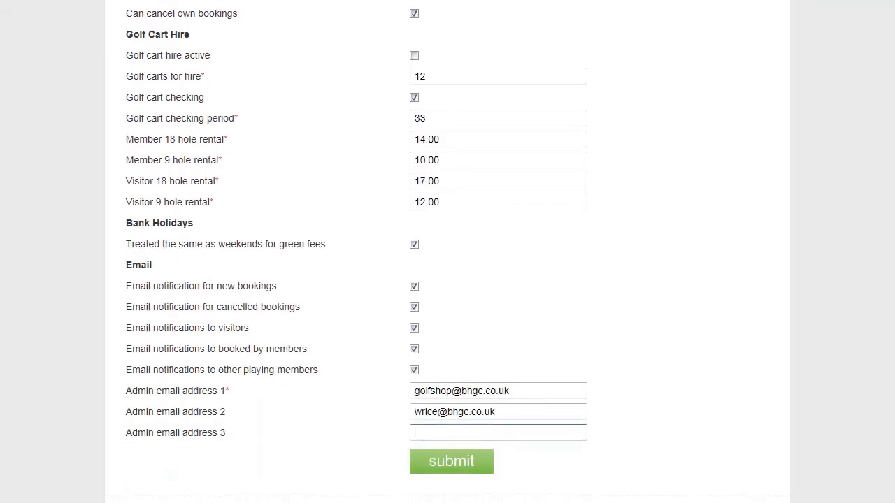
scroll(448, 252, up, 20)
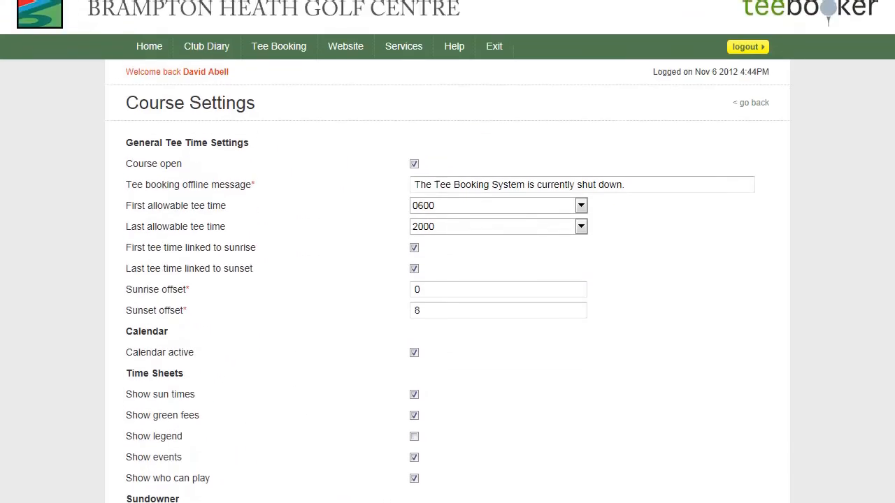